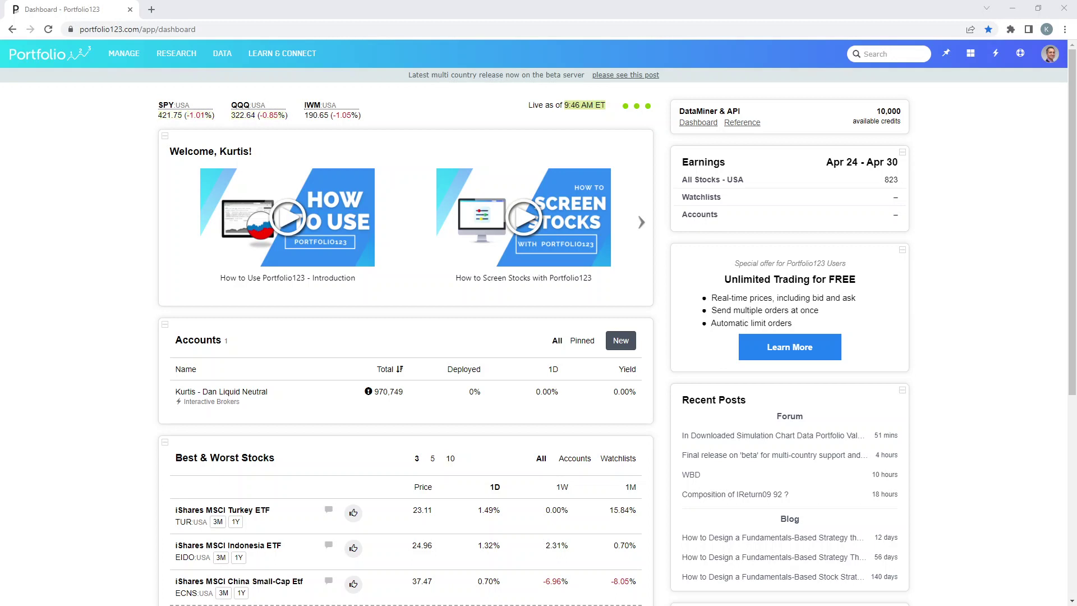
# - Create a new stock universe from the Universes list
pyautogui.click(176, 58)
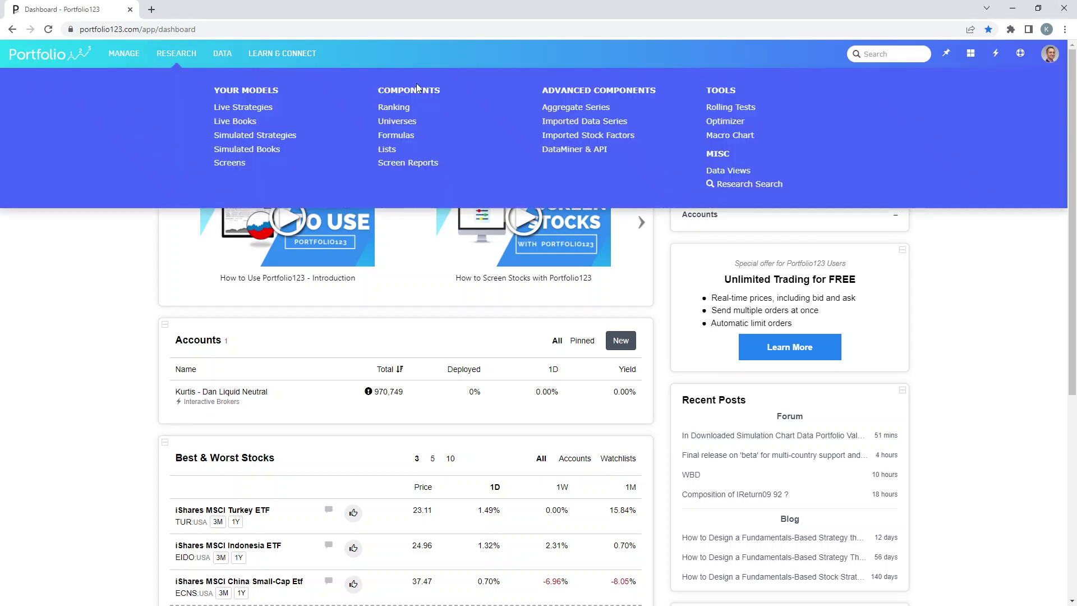
pyautogui.click(396, 129)
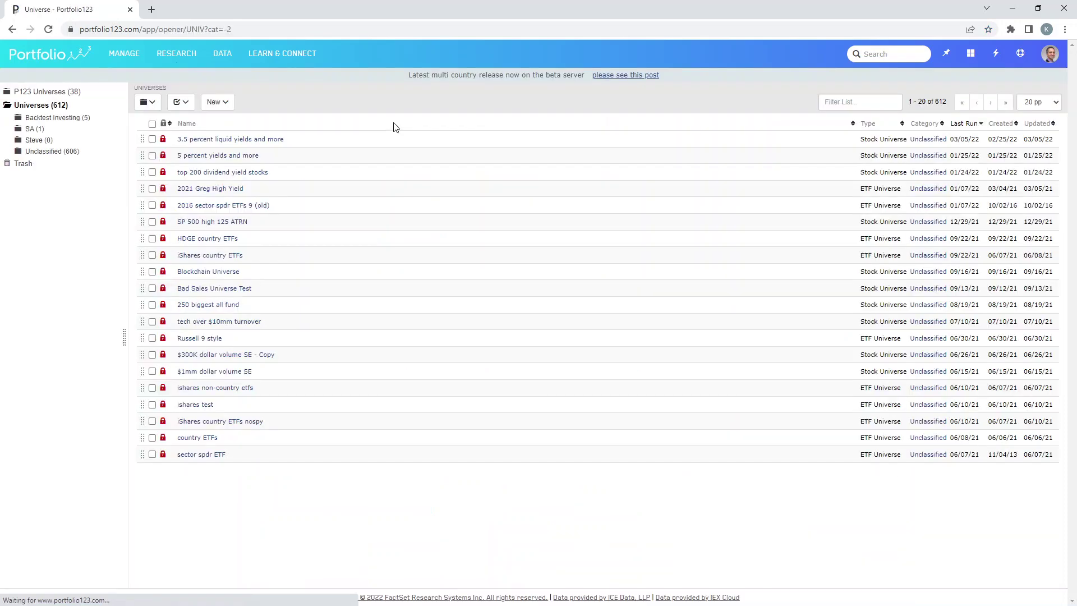
pyautogui.click(222, 103)
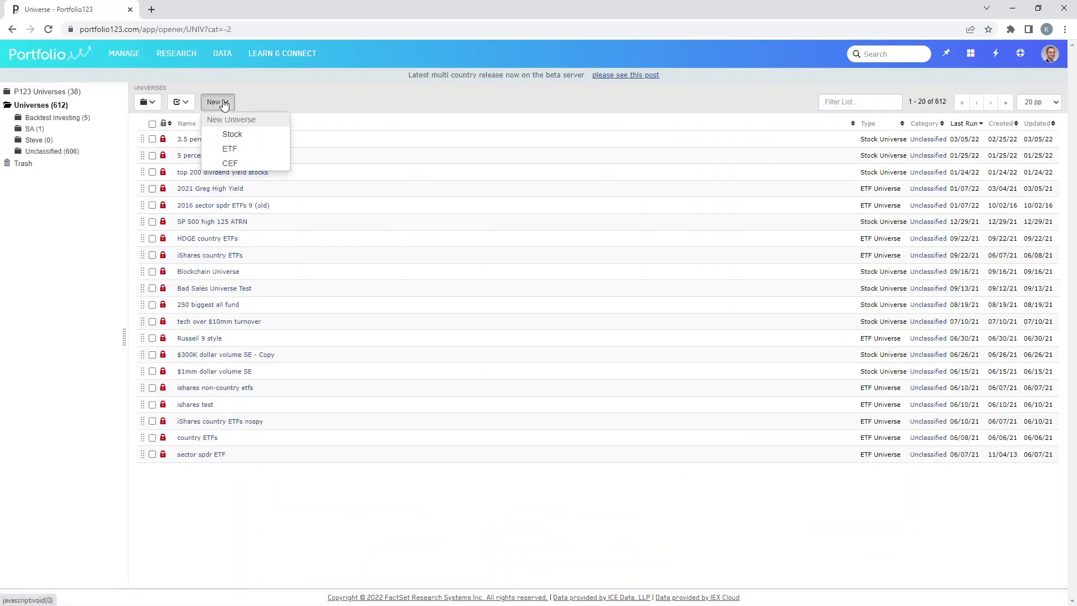
pyautogui.click(233, 136)
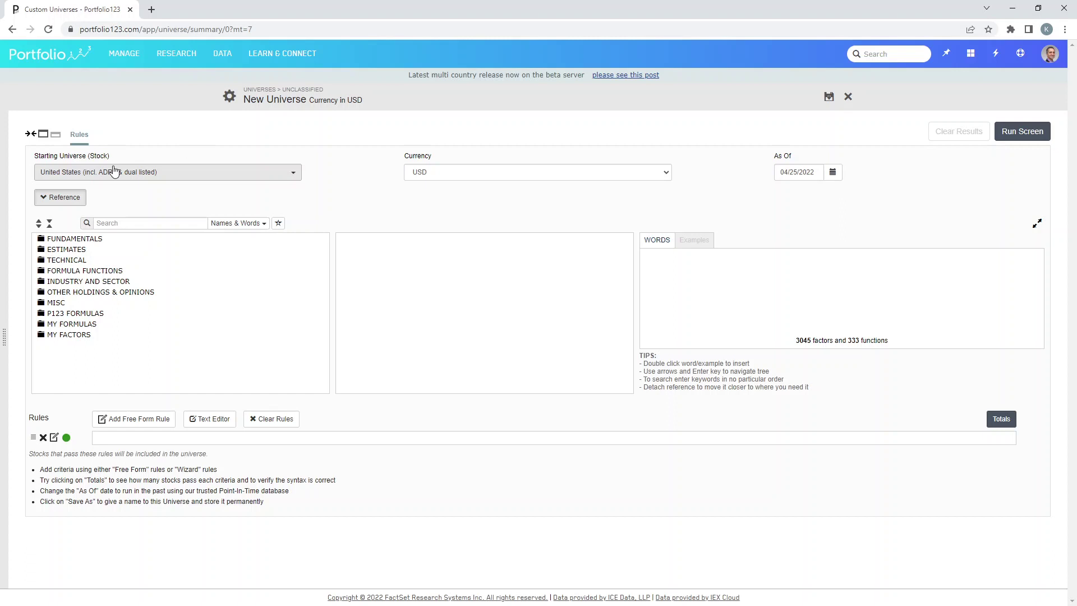
# - Set the new universe's starting universe to Prussell 3000 from the USA Major predefined universes
pyautogui.click(170, 439)
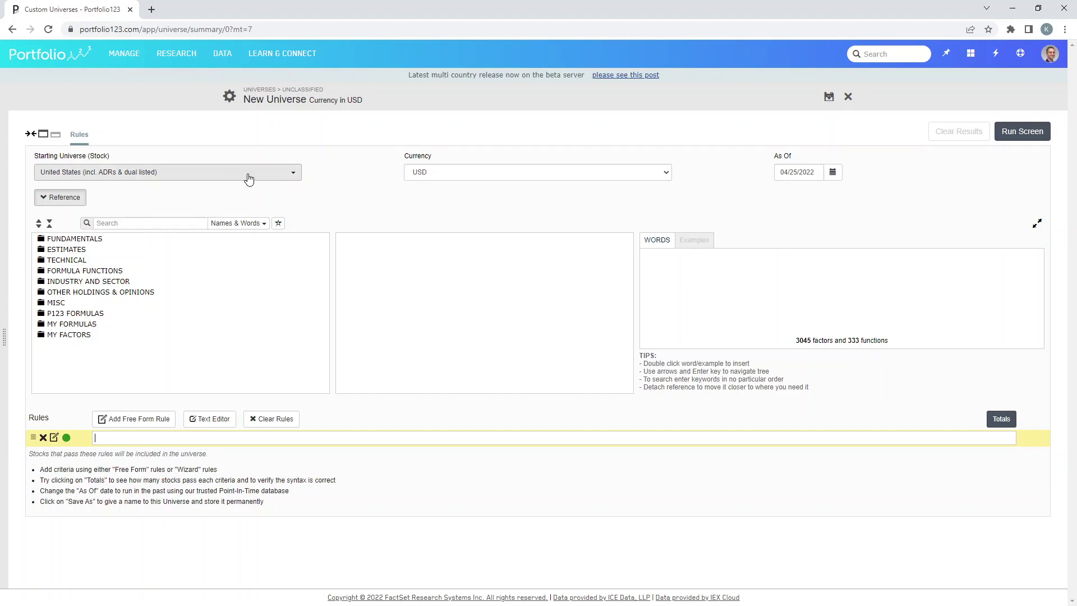
pyautogui.click(179, 172)
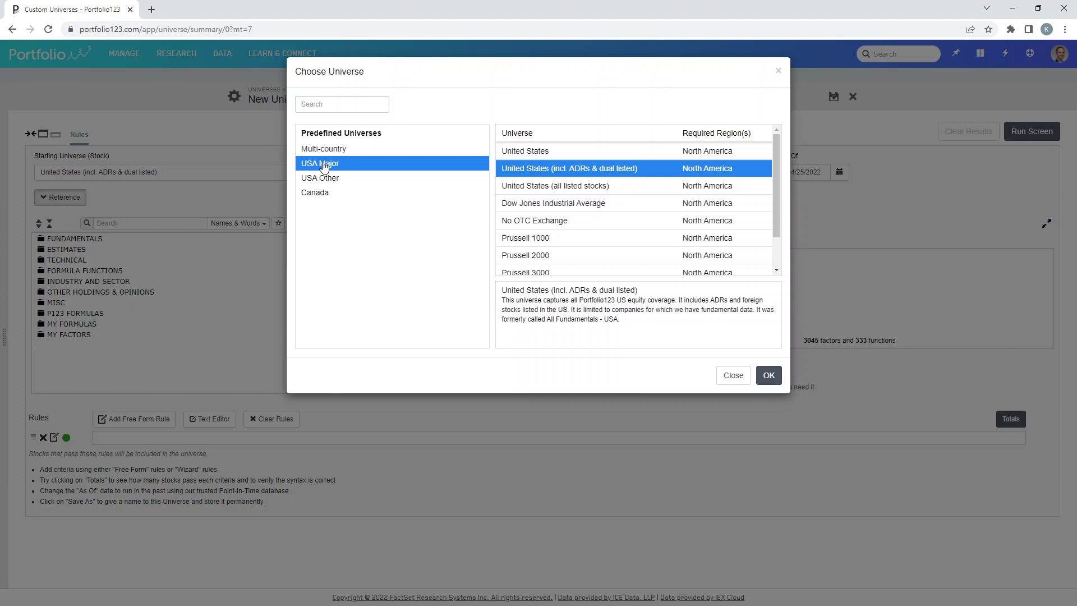
pyautogui.scroll(-1, 584, 203)
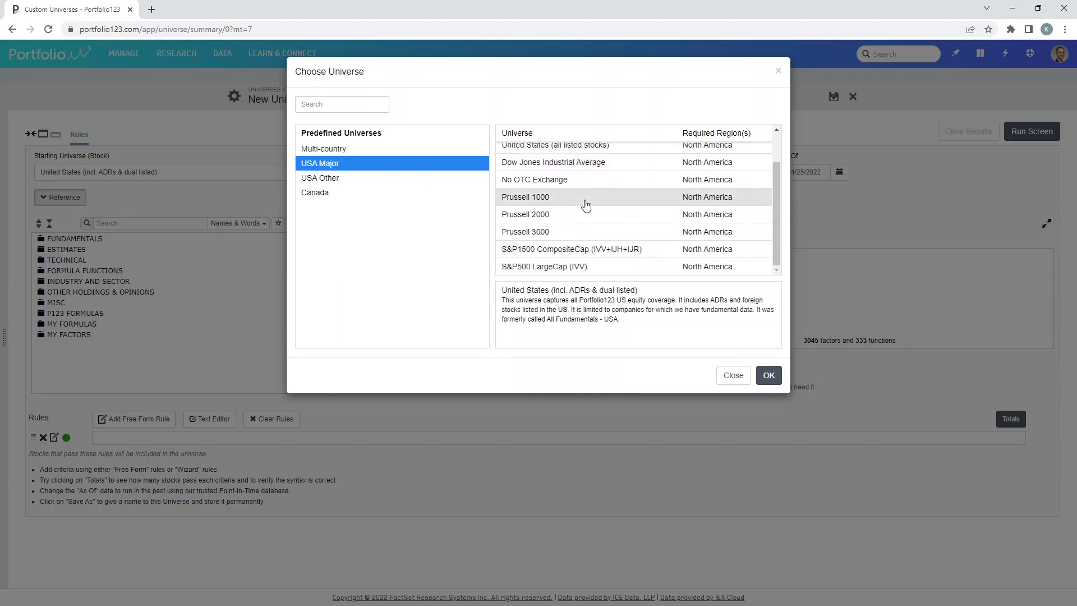
pyautogui.click(521, 239)
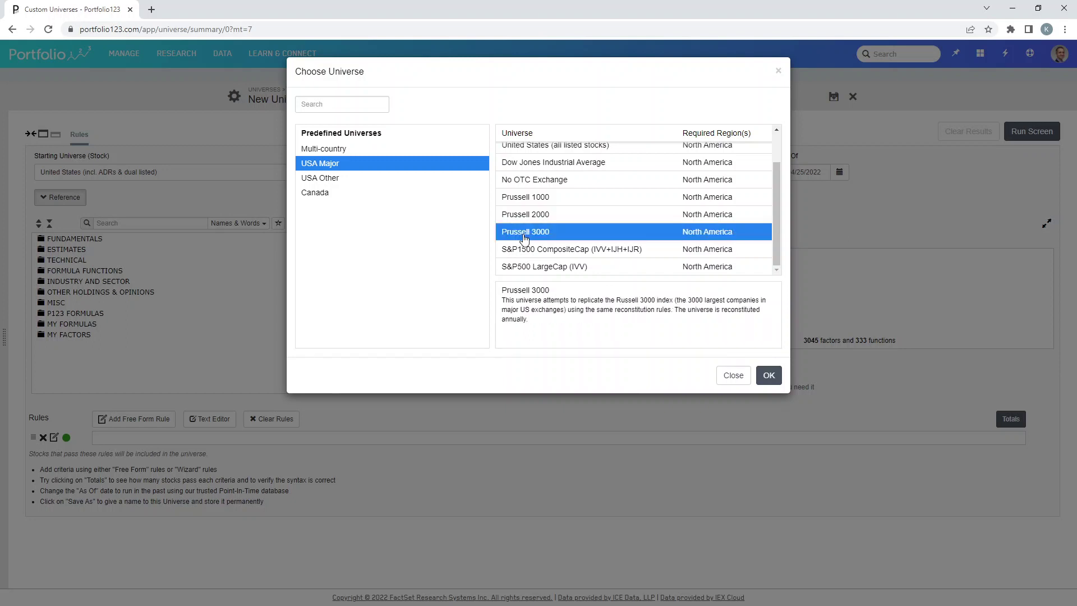
pyautogui.click(769, 376)
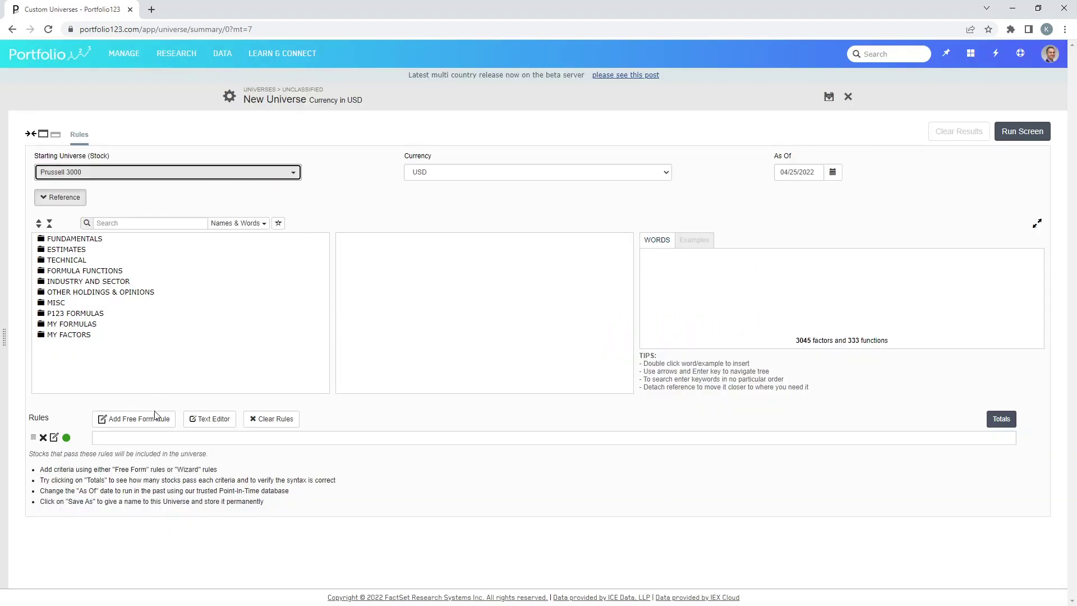
# - Search the factor reference for "market", select Market Capitalization and read its full description
pyautogui.click(141, 436)
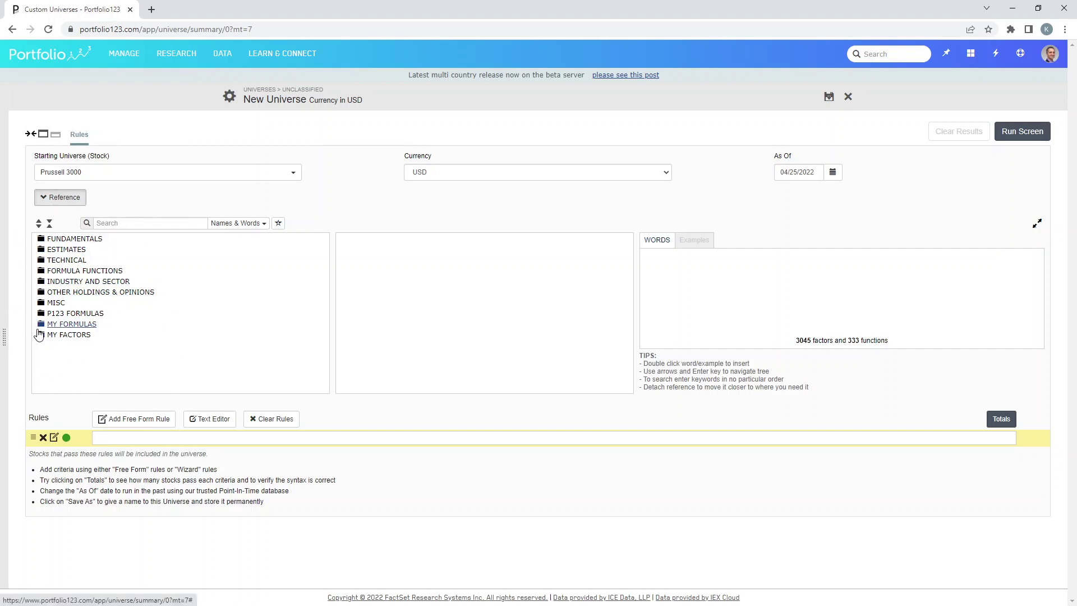
pyautogui.click(116, 223)
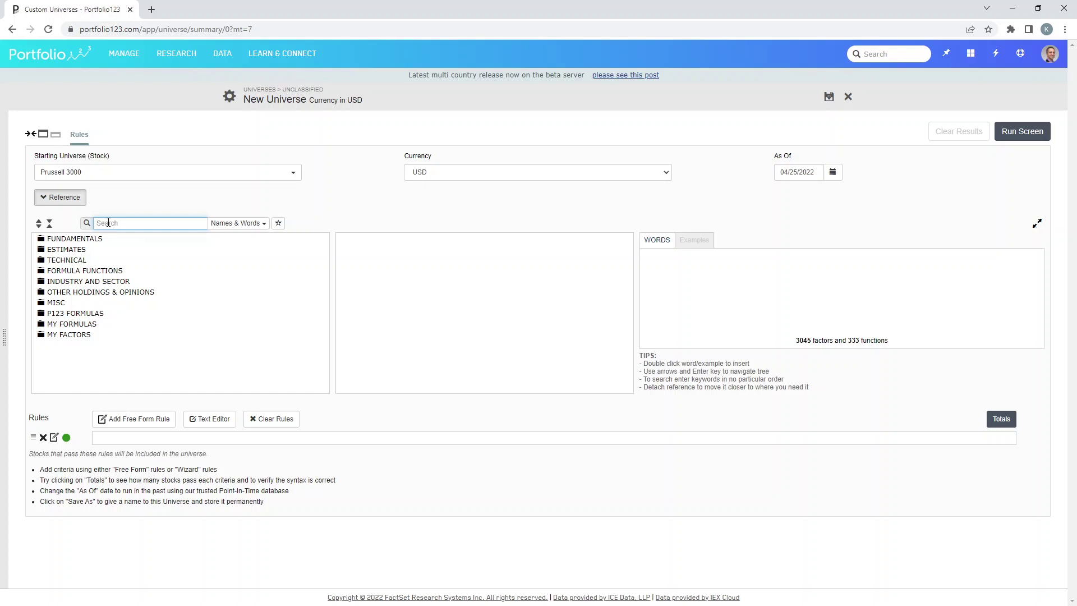
pyautogui.write('market')
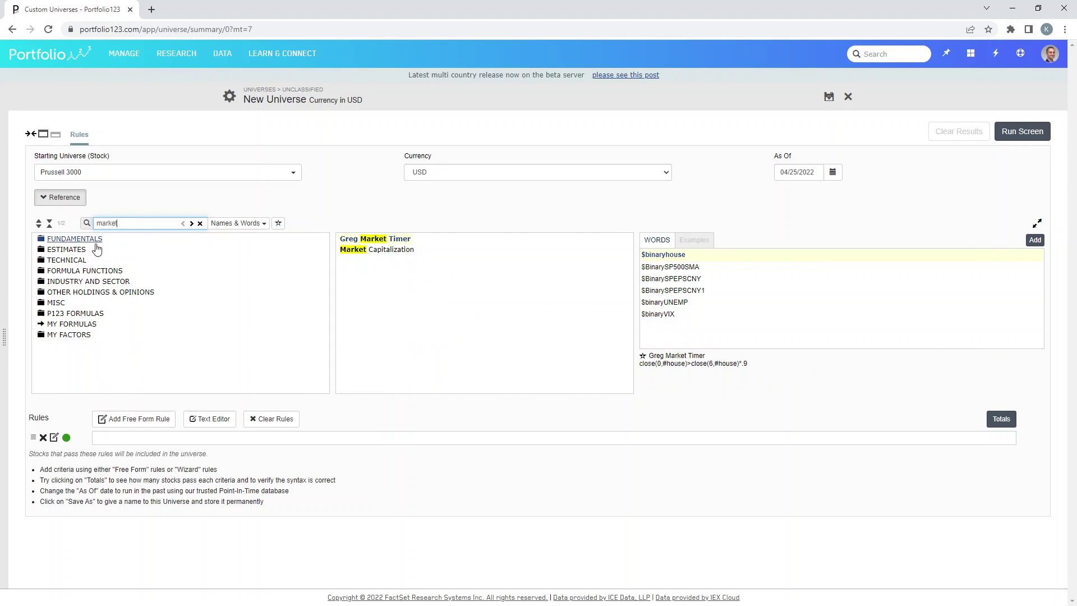
pyautogui.click(364, 253)
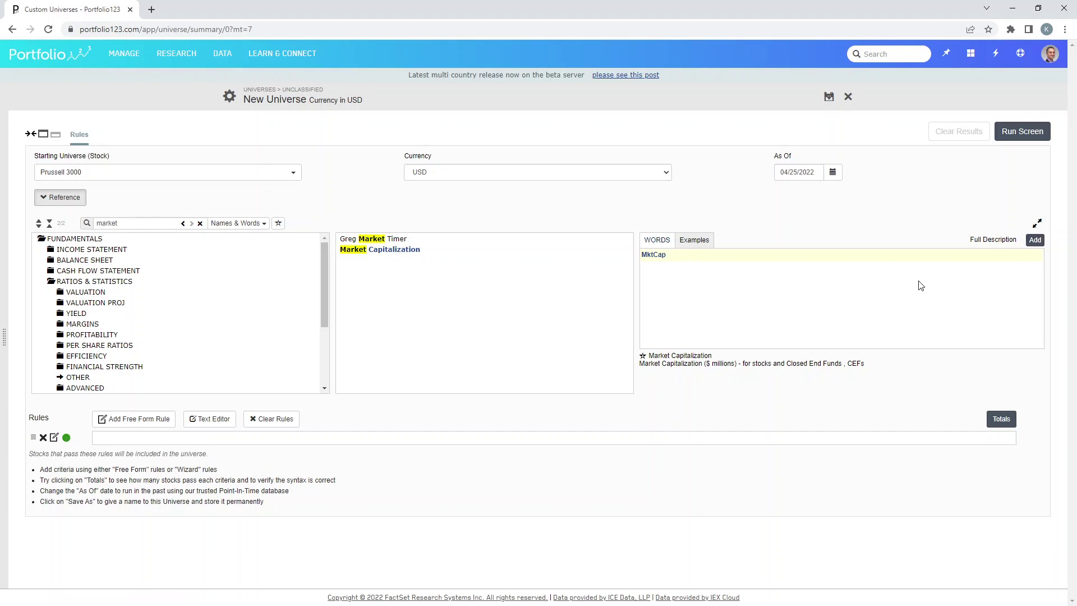
pyautogui.click(990, 240)
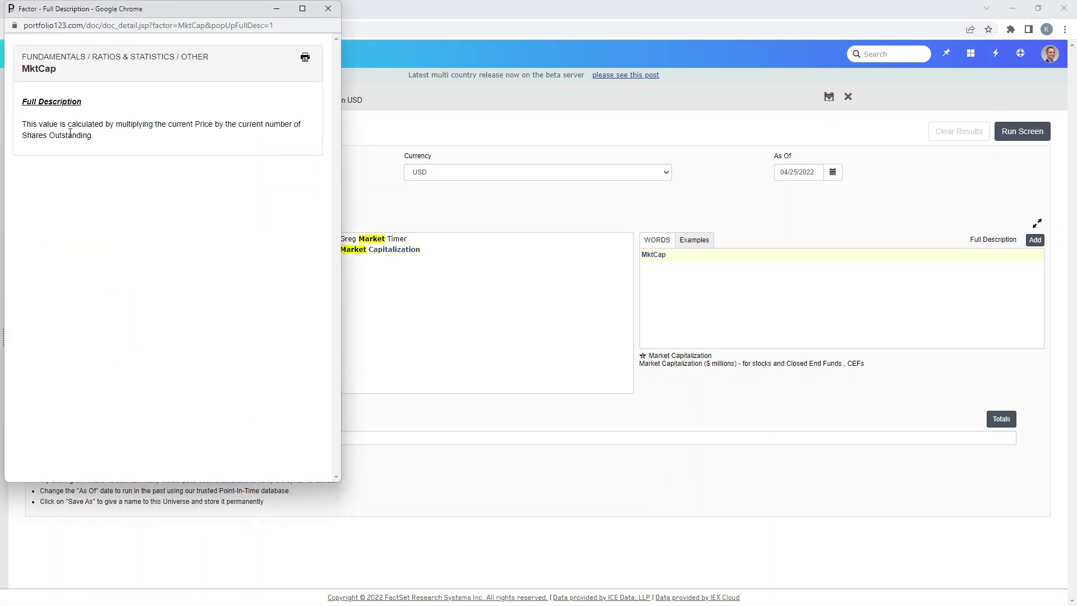
pyautogui.click(328, 9)
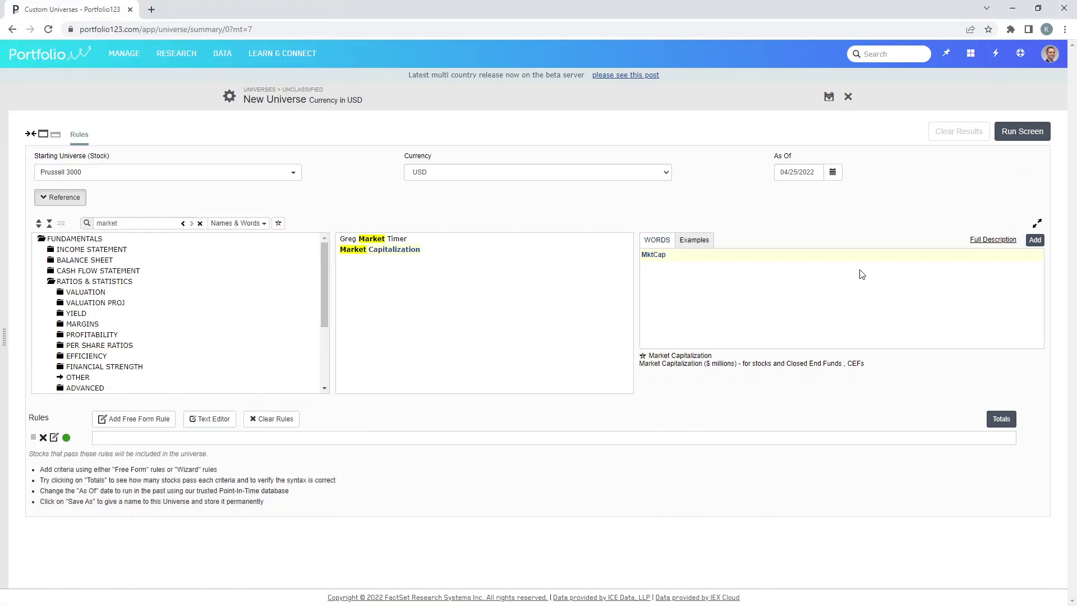
# - Add the MktCap factor to the first rule and complete it as MktCap>1000
pyautogui.click(1035, 241)
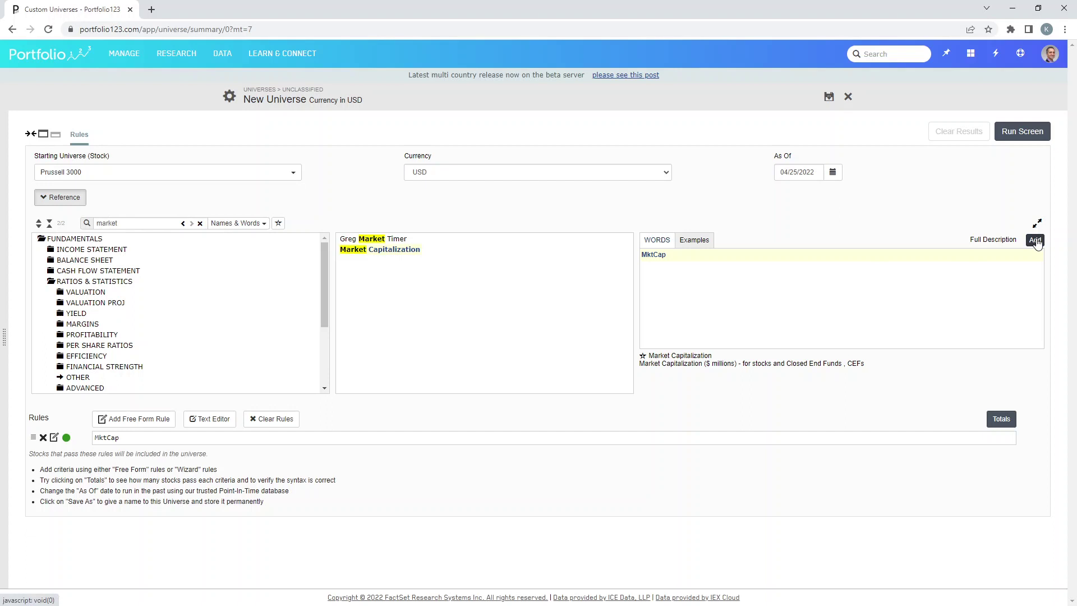
pyautogui.click(168, 439)
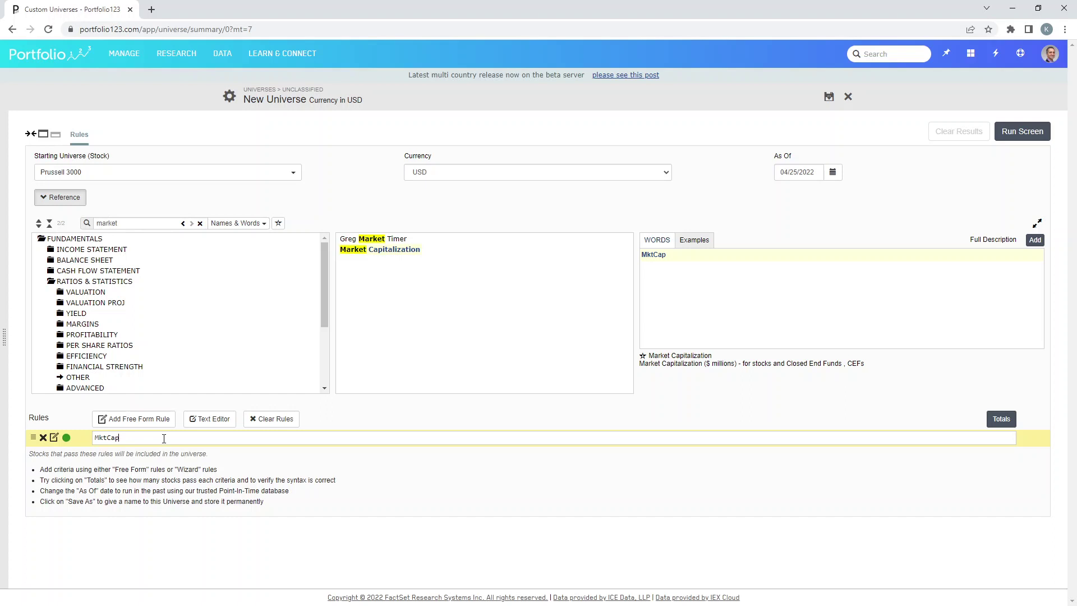
pyautogui.write('>1000')
# - Add an empty second free form rule and clear the "market" search from the factor reference
pyautogui.click(135, 425)
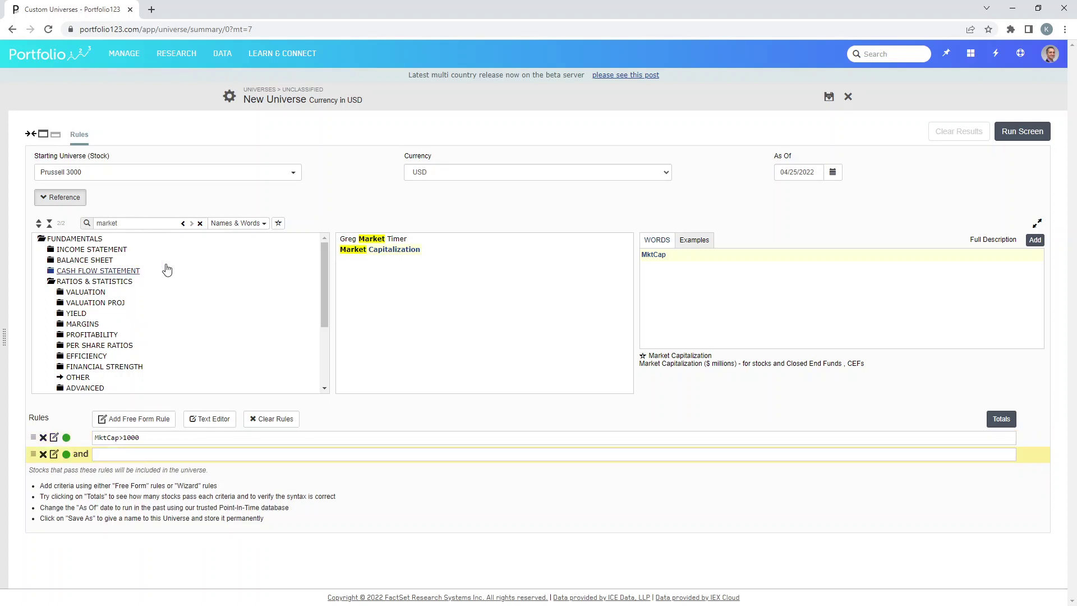
pyautogui.click(199, 223)
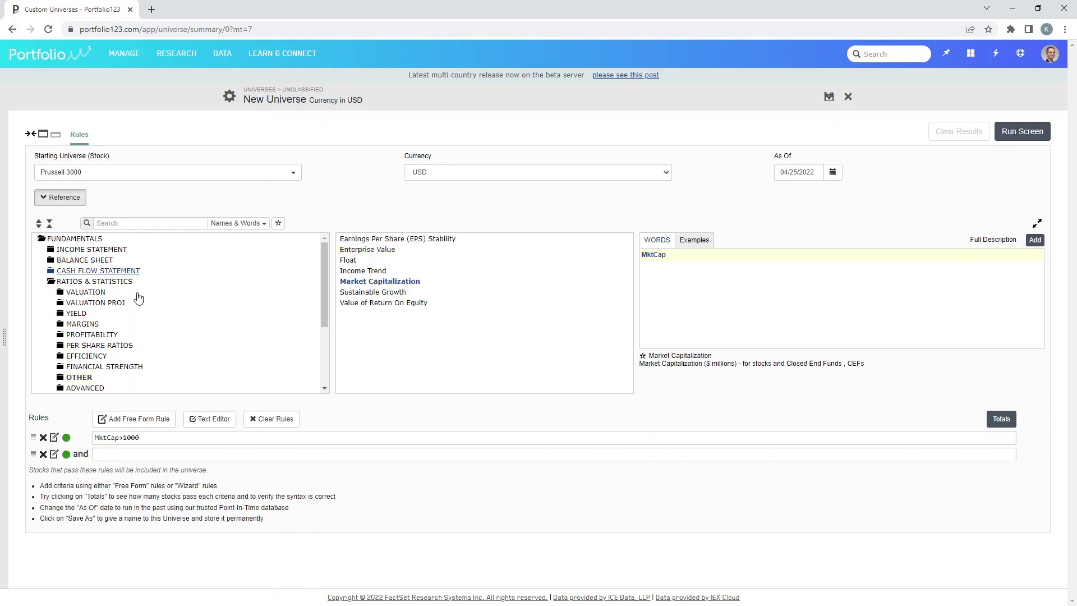
pyautogui.click(122, 454)
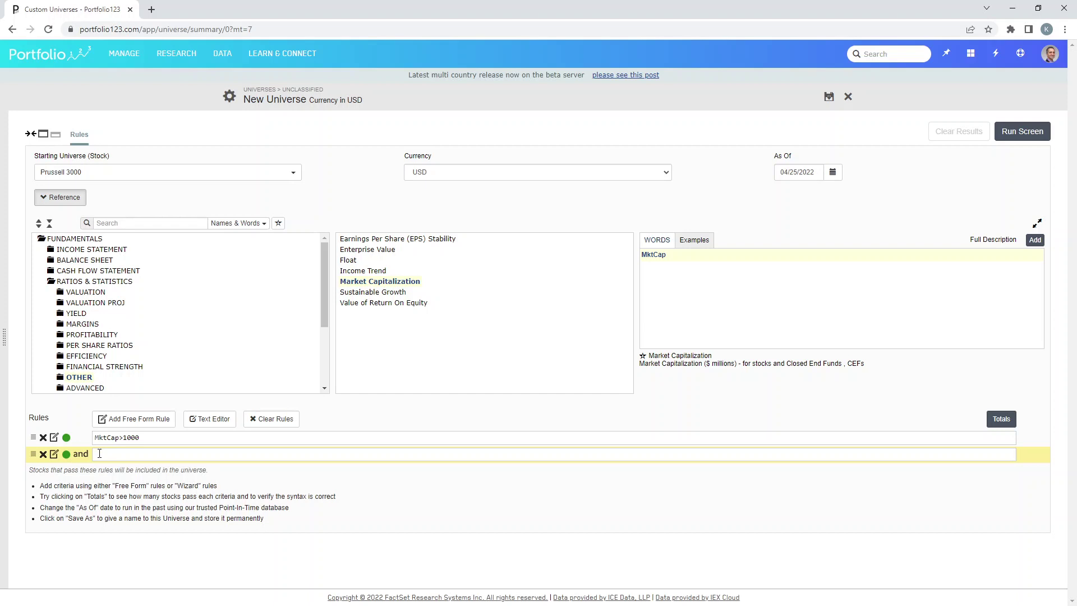
# - Browse the reference categories, examine the price, spread and volume functions under Technical > Price & Volume, and collapse the tree
pyautogui.click(86, 280)
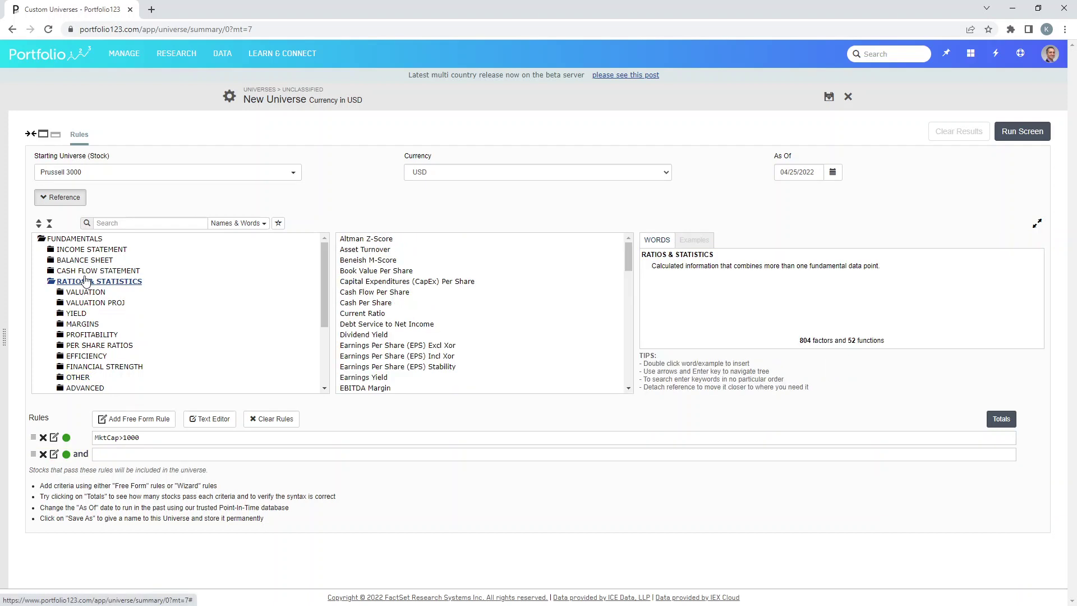
pyautogui.click(90, 271)
pyautogui.click(39, 226)
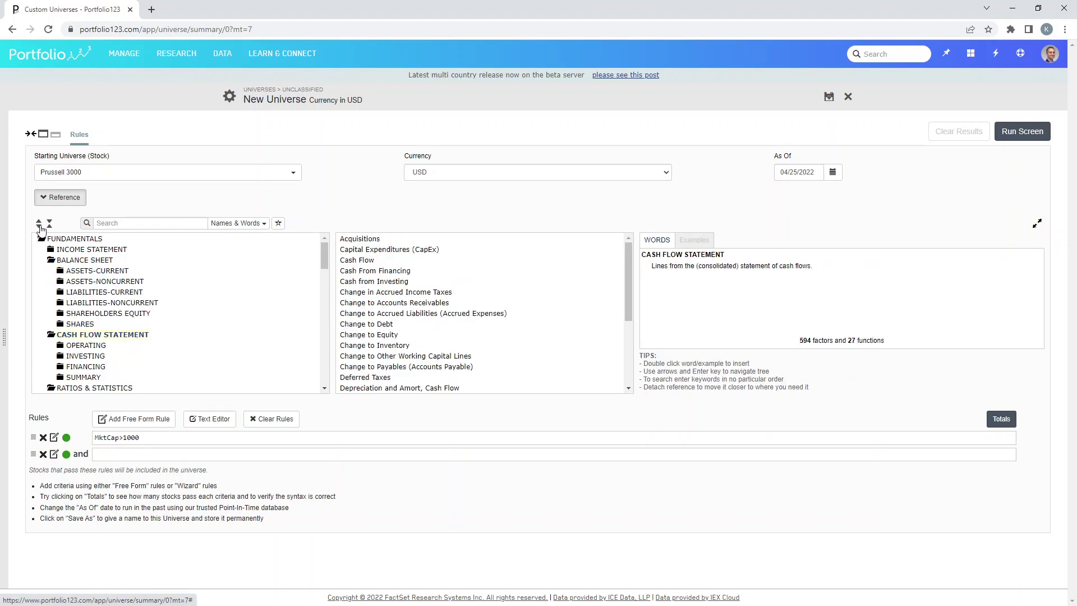
pyautogui.click(40, 224)
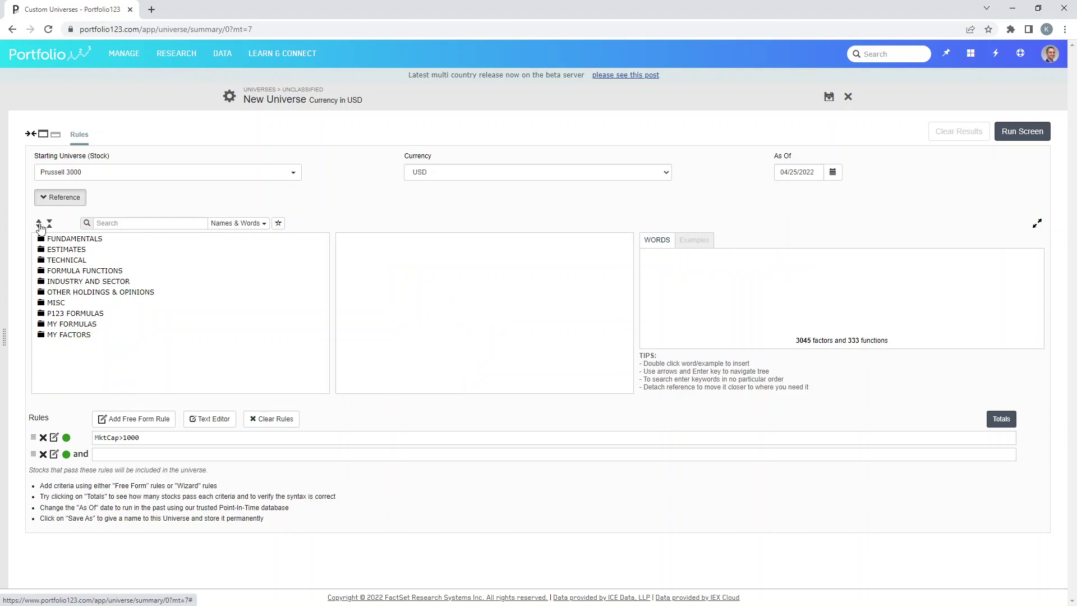
pyautogui.click(40, 226)
pyautogui.scroll(-5, 143, 314)
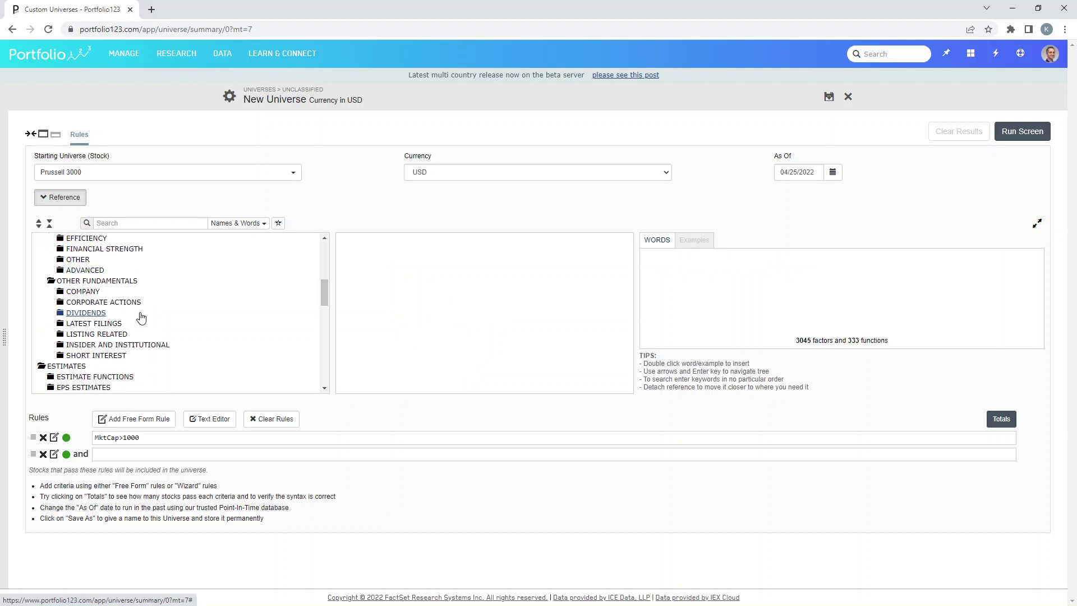
pyautogui.scroll(-3, 140, 318)
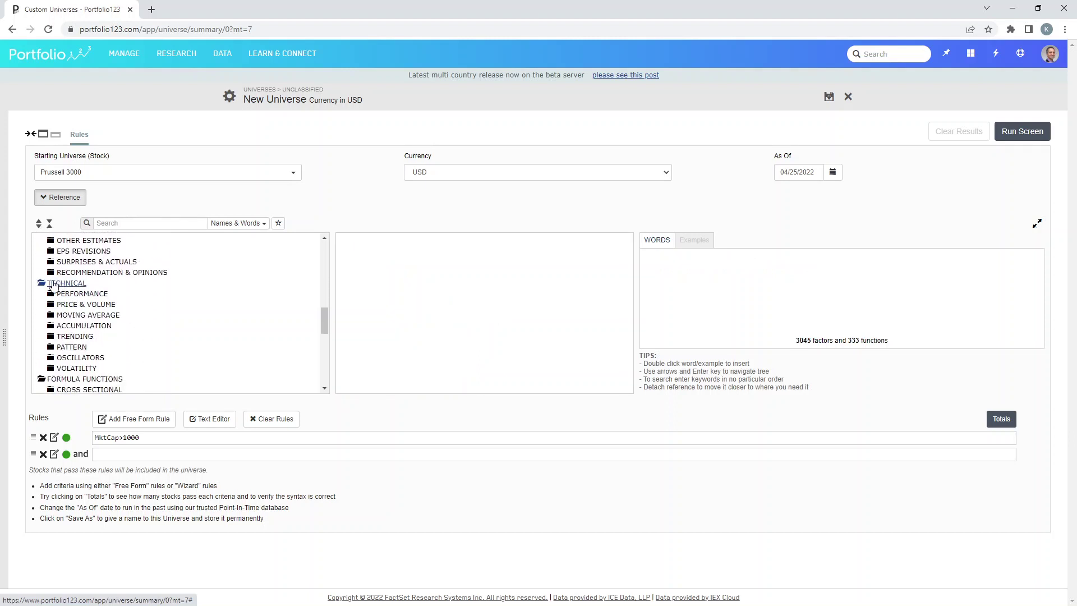
pyautogui.click(97, 305)
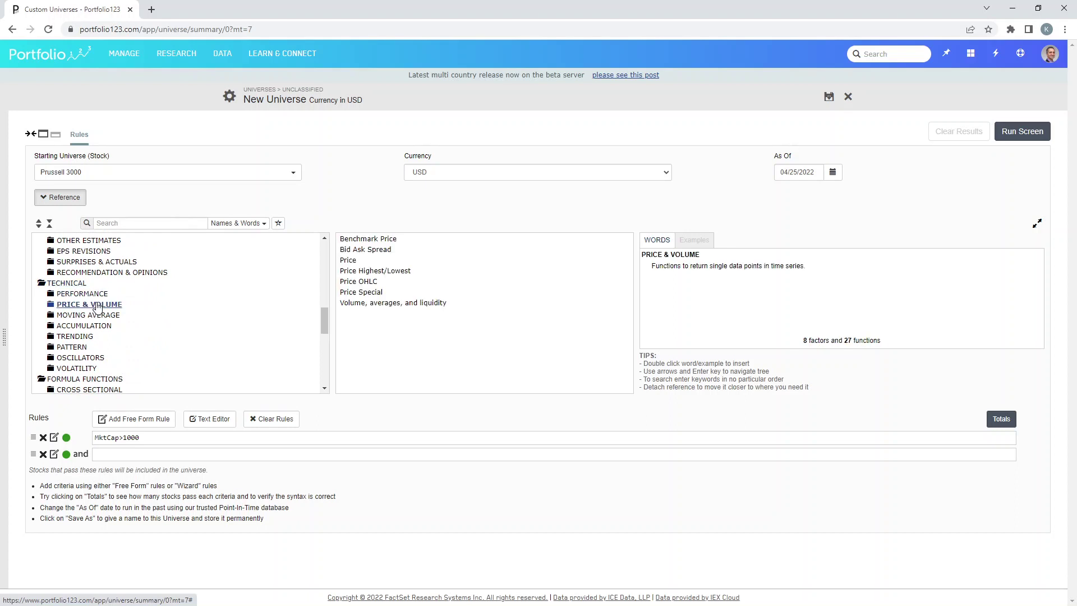
pyautogui.click(368, 241)
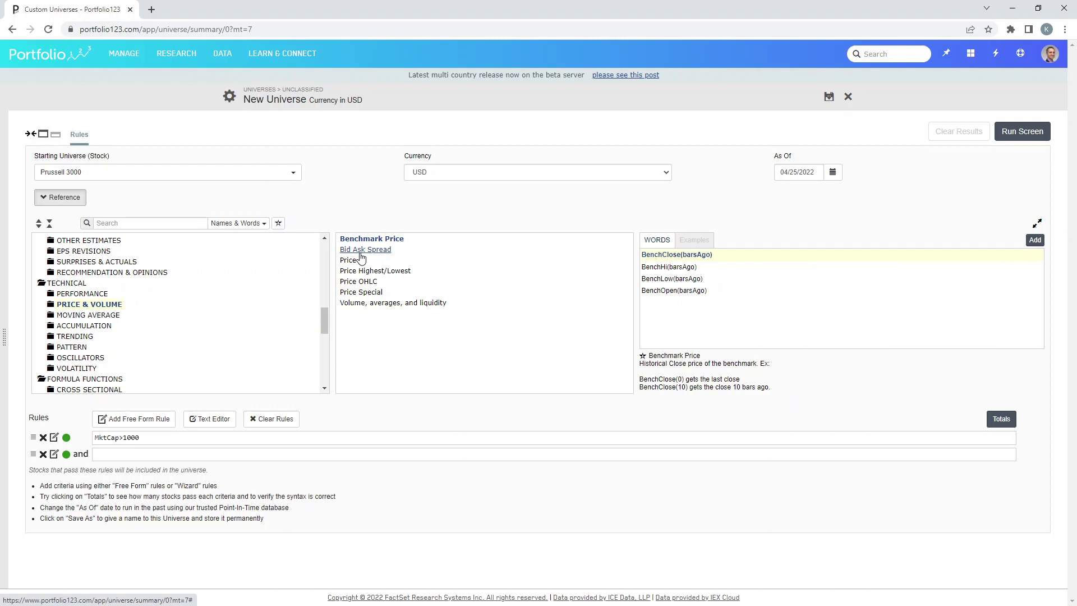
pyautogui.click(359, 260)
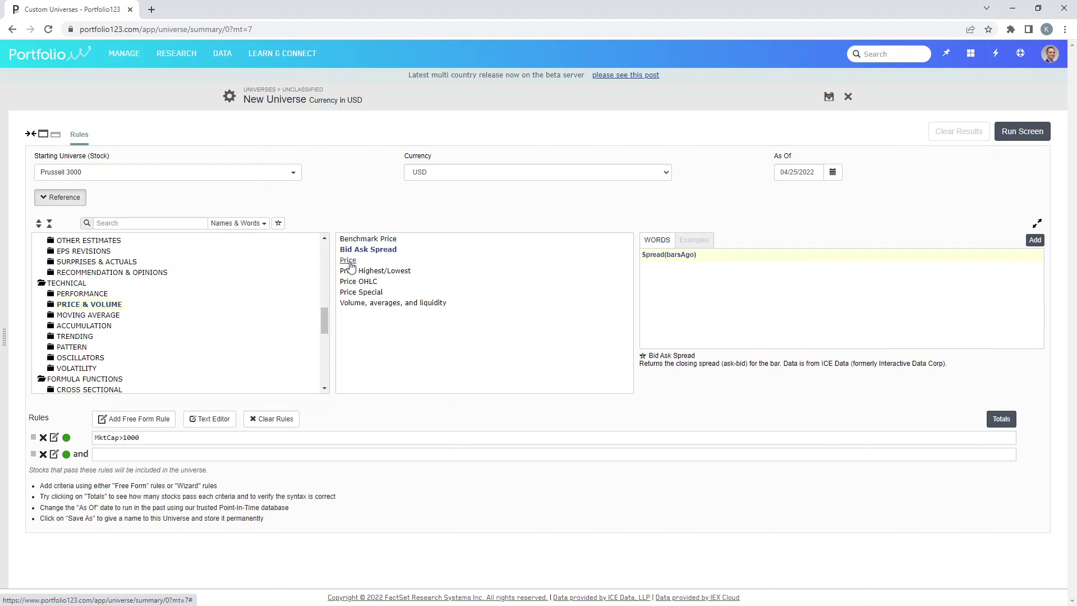
pyautogui.click(368, 306)
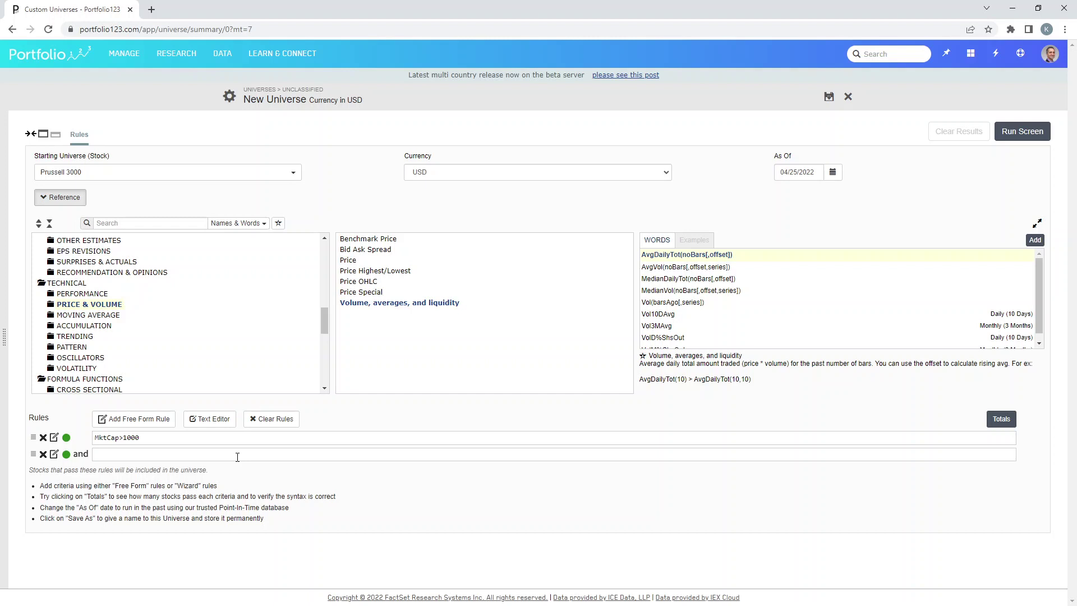
pyautogui.click(50, 223)
# - Enter "volume" in the second rule and insert the suggested AvgDailyTot function from Volume, averages, and liquidity
pyautogui.click(124, 455)
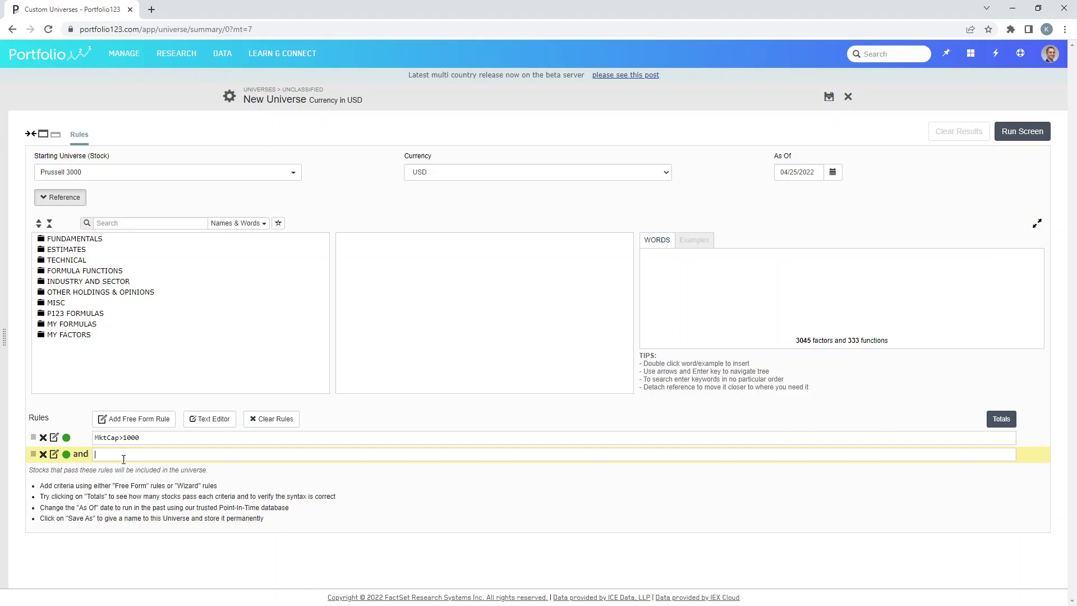
pyautogui.write('volume')
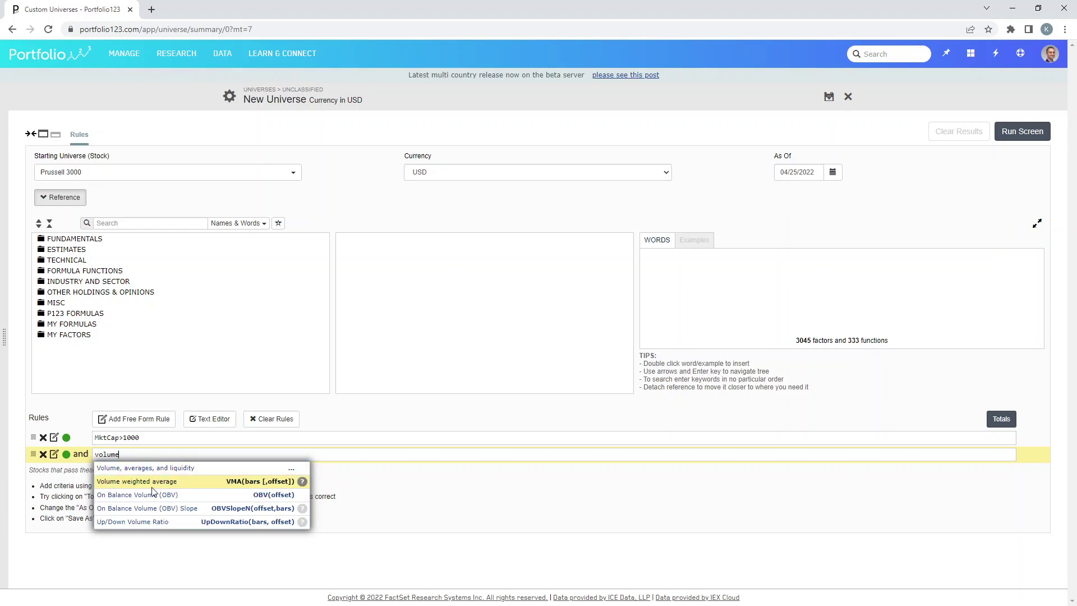
pyautogui.click(155, 472)
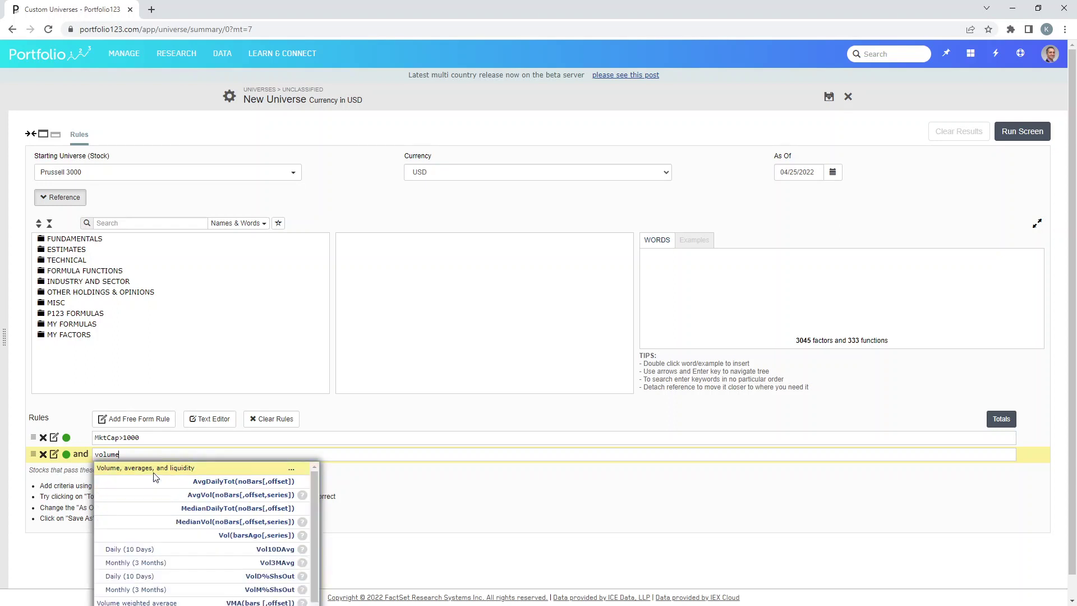
pyautogui.click(257, 485)
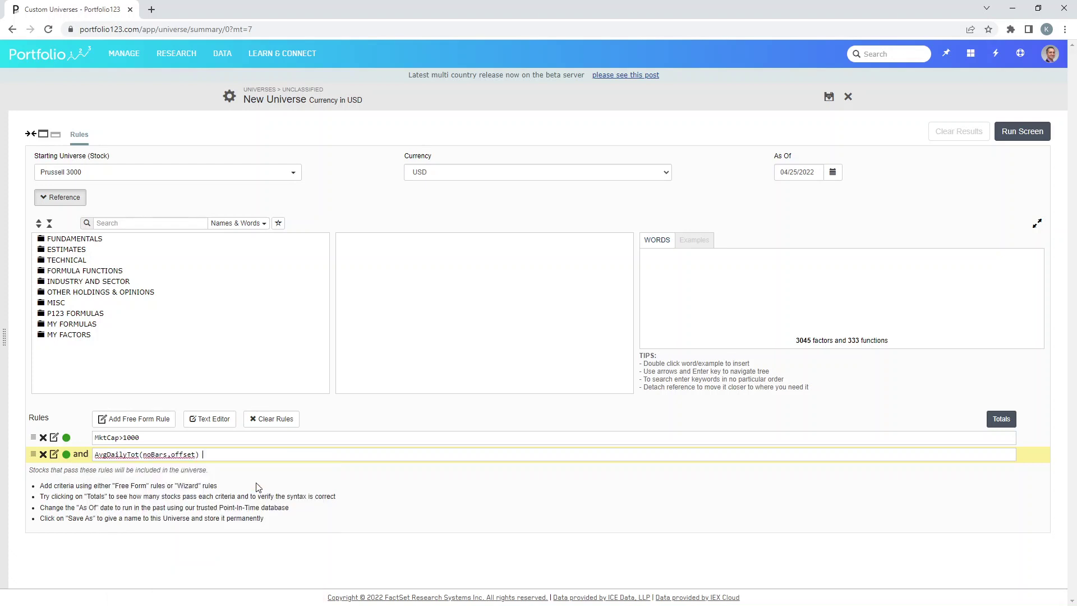
# - Look up AvgDailyTot in the reference and complete the second rule as AvgDailyTot(200,0)>1000000
pyautogui.doubleClick(121, 454)
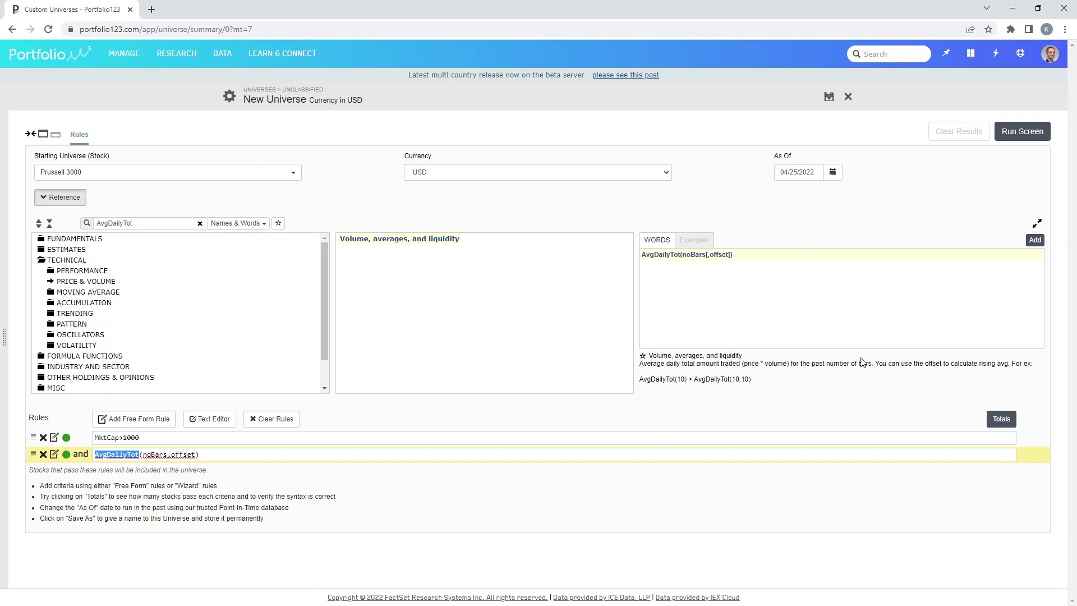
pyautogui.click(145, 454)
pyautogui.moveTo(144, 455); pyautogui.dragTo(167, 456)
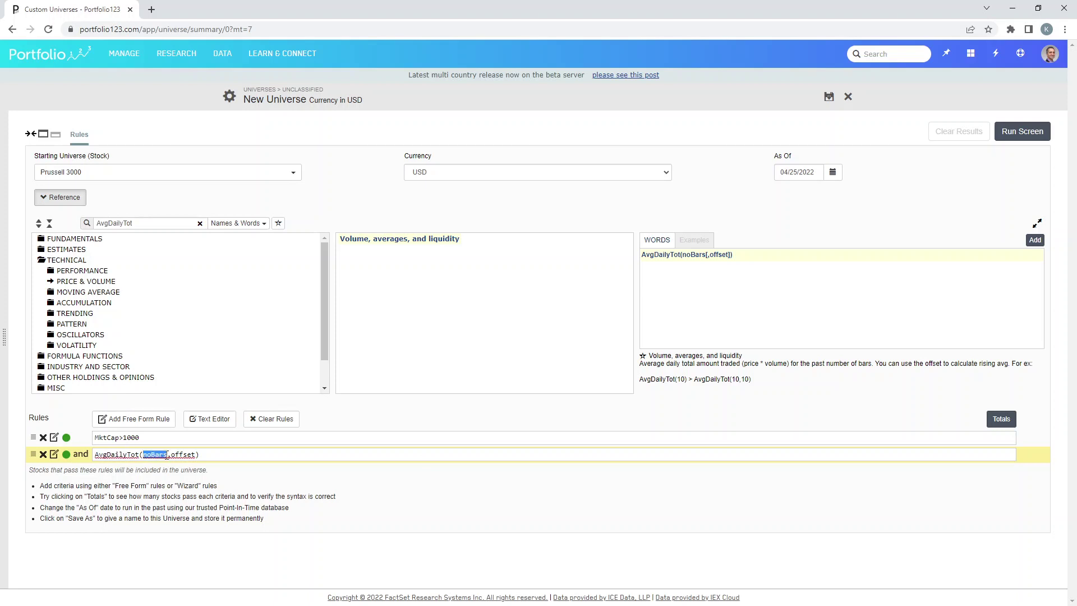
pyautogui.write('200')
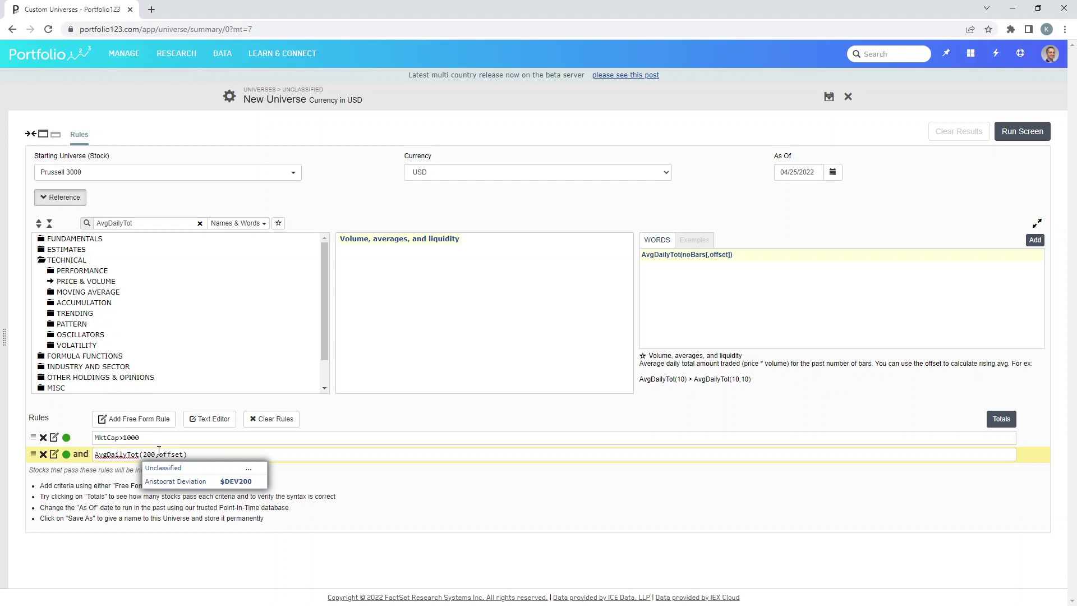
pyautogui.moveTo(160, 454); pyautogui.dragTo(183, 454)
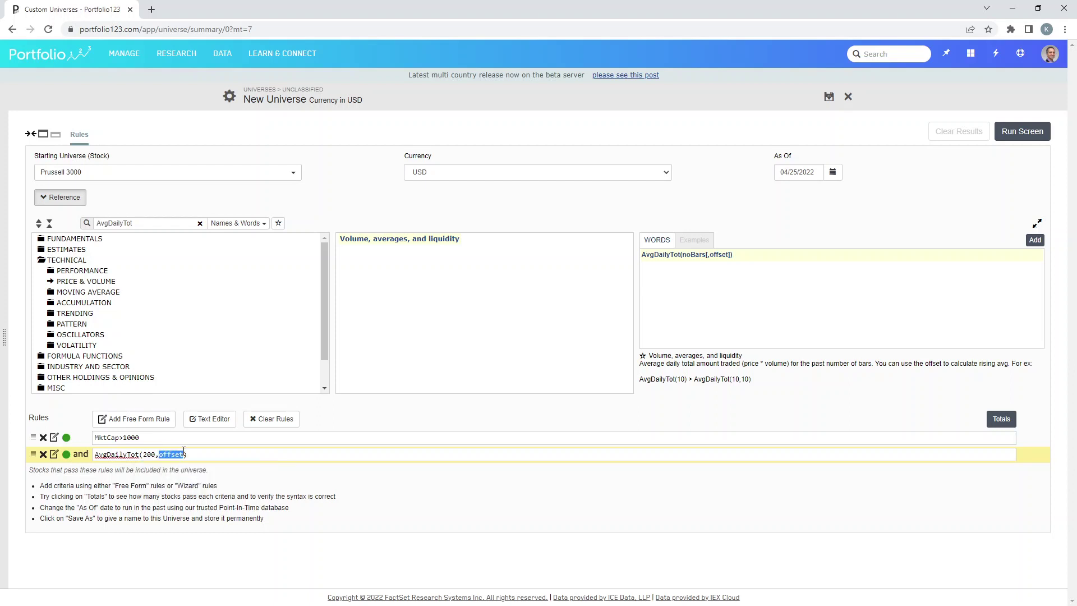
pyautogui.write('0')
pyautogui.write('0000')
pyautogui.click(175, 455)
# - Run the screen with both rules and calculate the totals of stocks passing each rule
pyautogui.click(1012, 136)
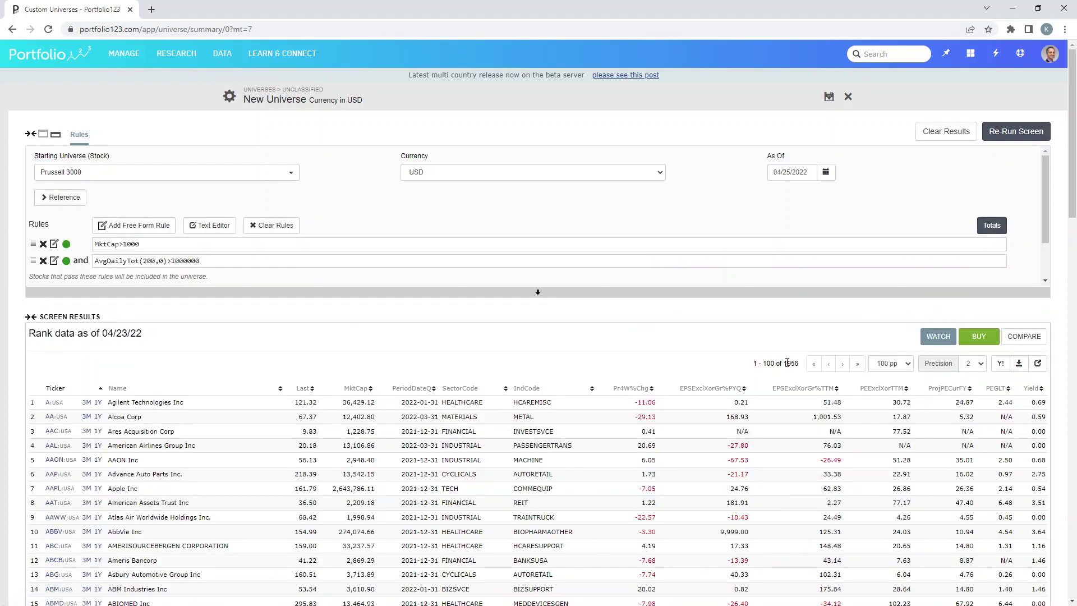
pyautogui.click(996, 227)
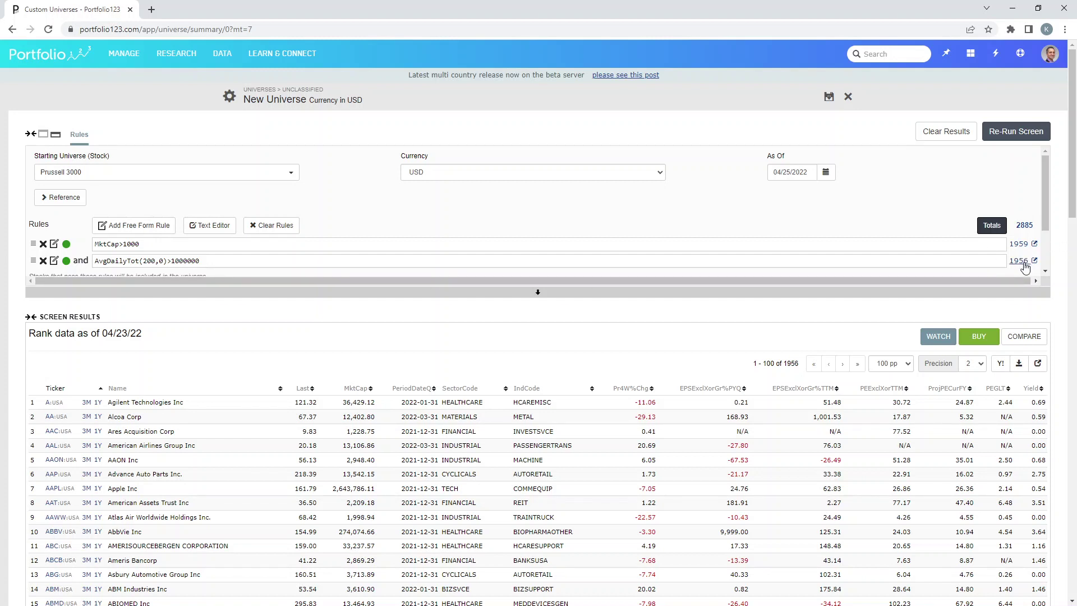
pyautogui.moveTo(1051, 233); pyautogui.dragTo(1050, 260)
pyautogui.scroll(1, 318, 233)
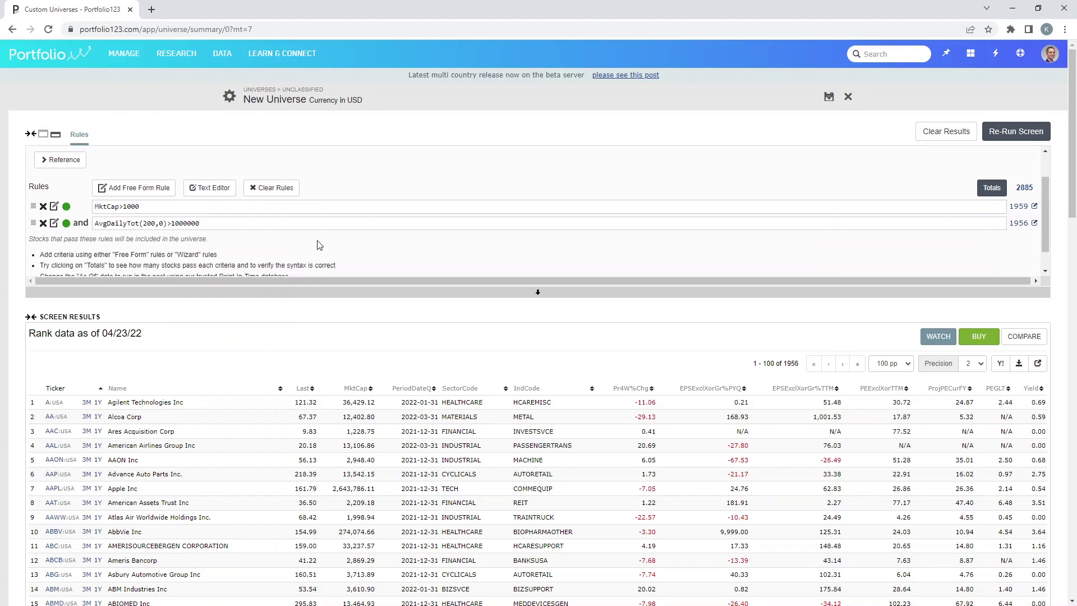
pyautogui.scroll(2, 318, 242)
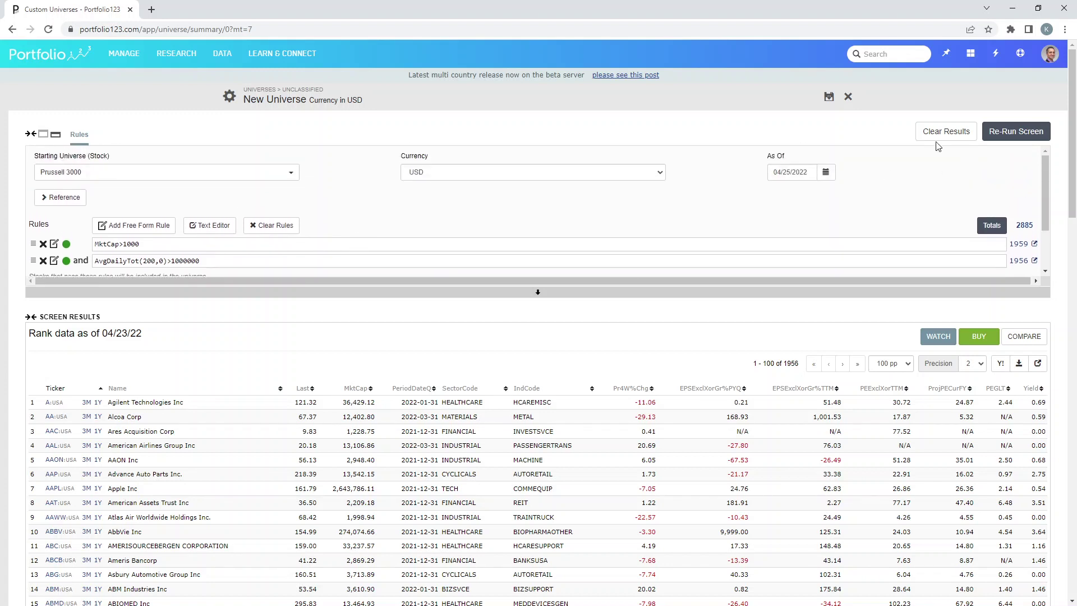
# - Save the universe as "R3K $1B $1mm turnover" with Private visibility in the Unclassified category
pyautogui.click(828, 99)
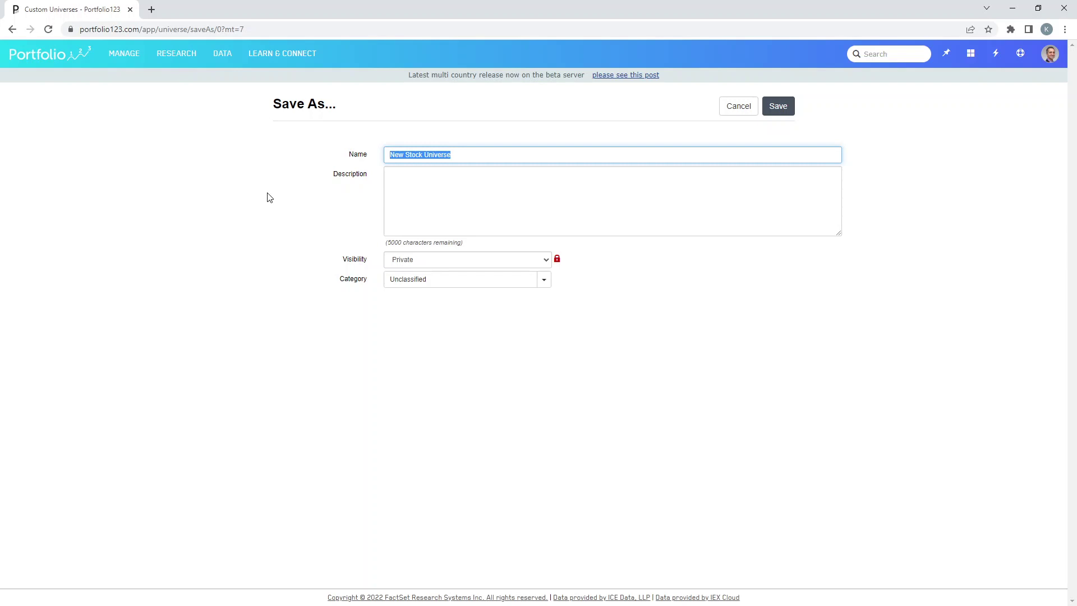
pyautogui.write('R3K $1B $1mm turnover')
pyautogui.click(413, 264)
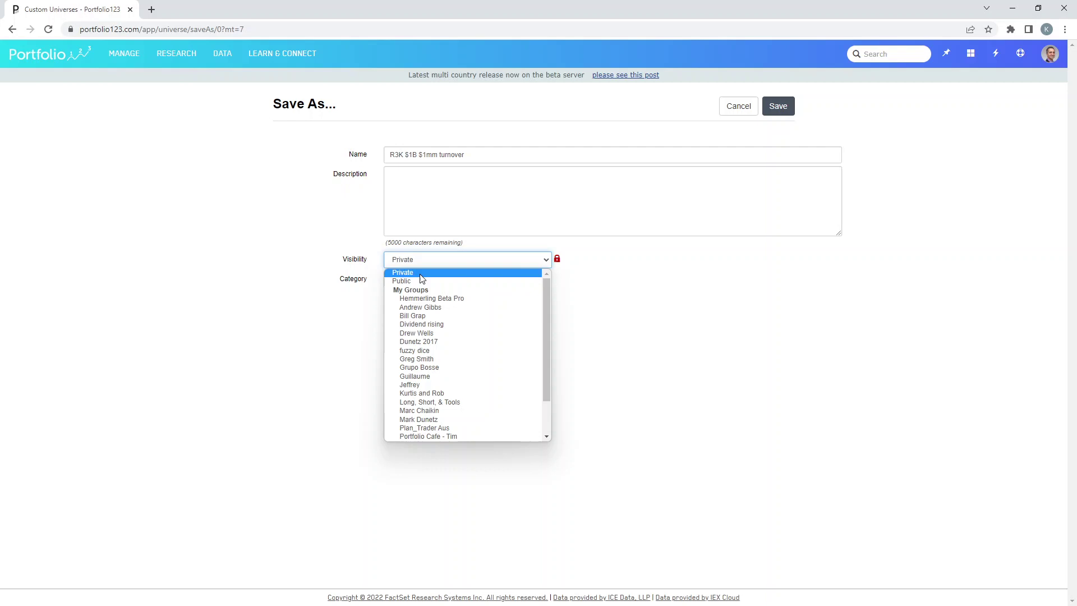
pyautogui.click(422, 275)
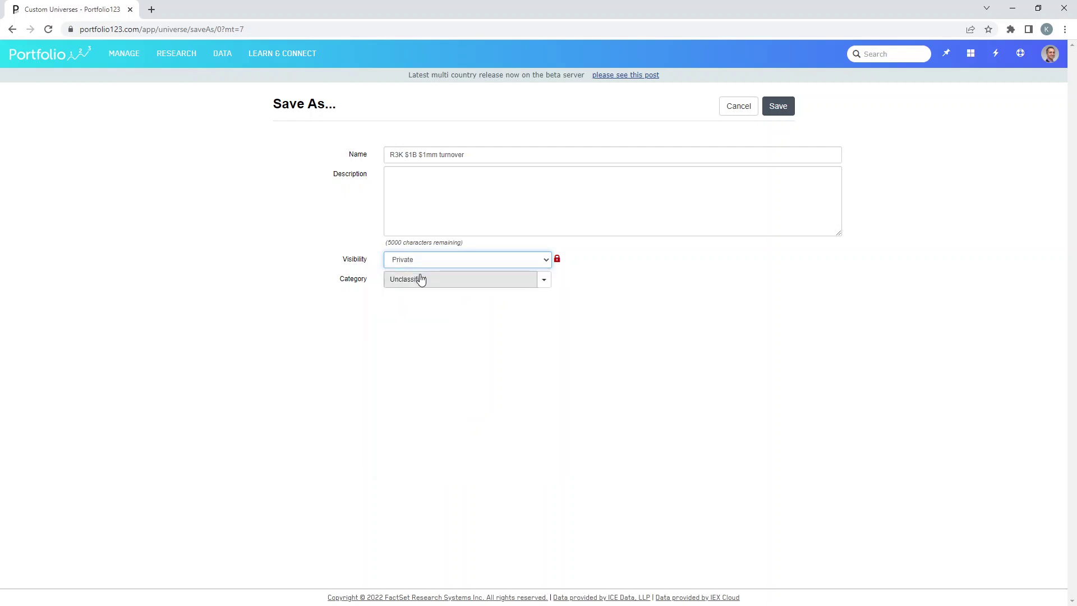
pyautogui.click(544, 279)
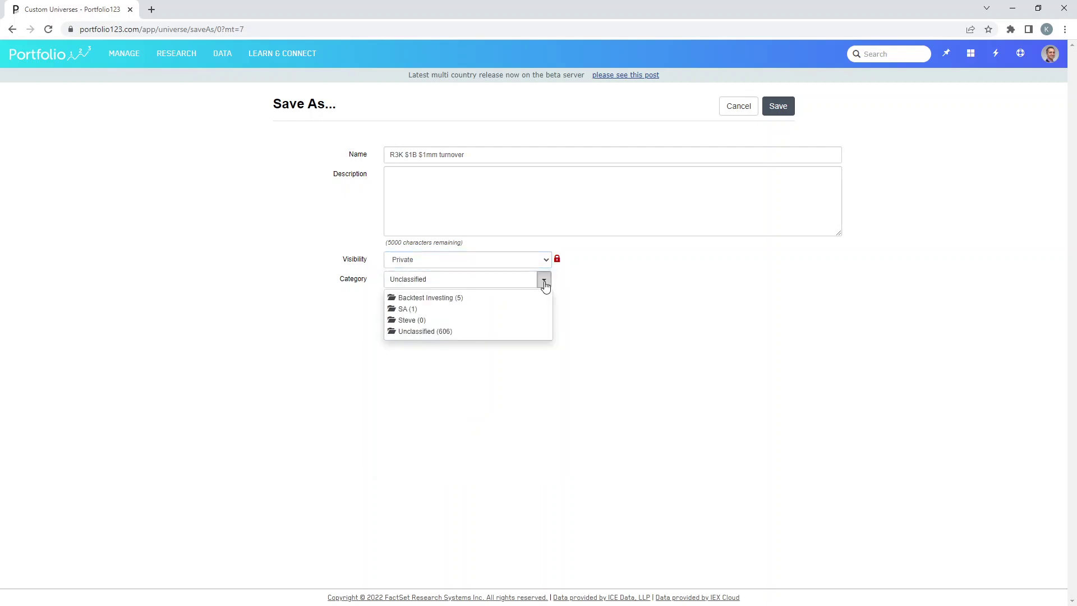
pyautogui.click(614, 295)
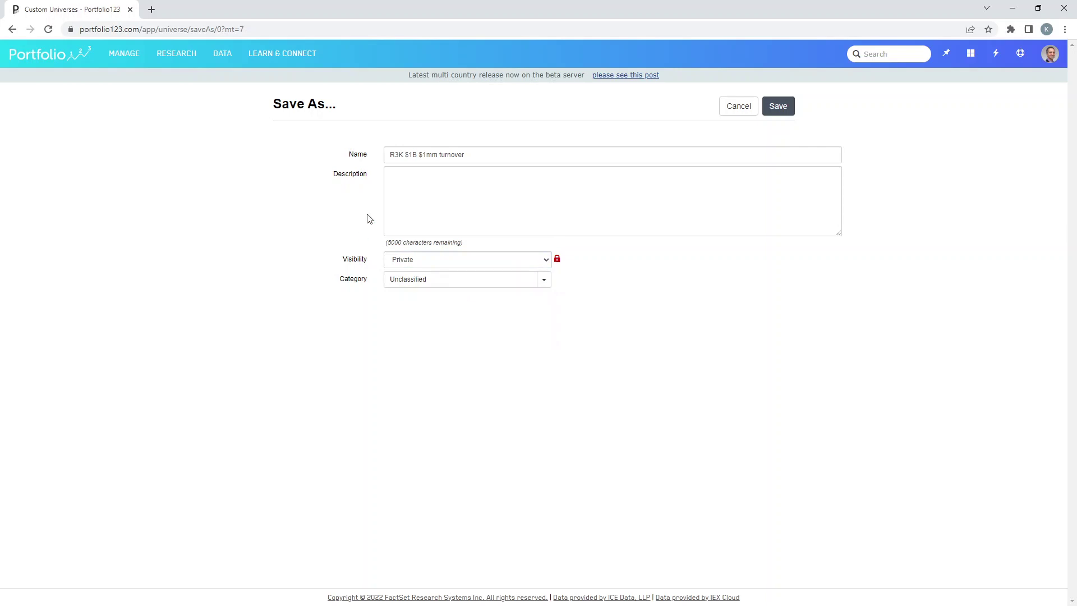
pyautogui.click(777, 112)
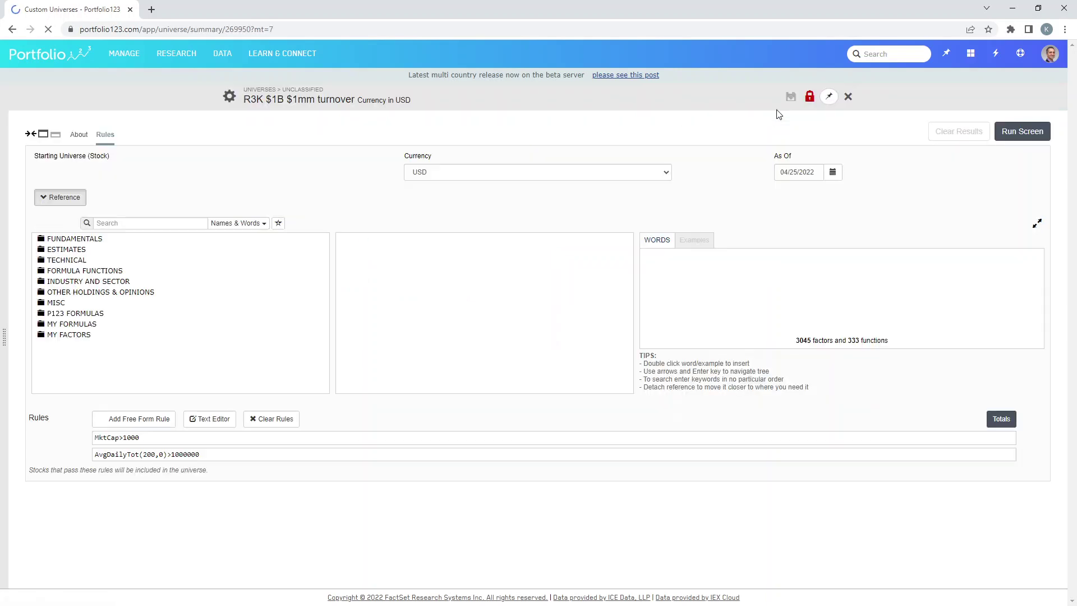